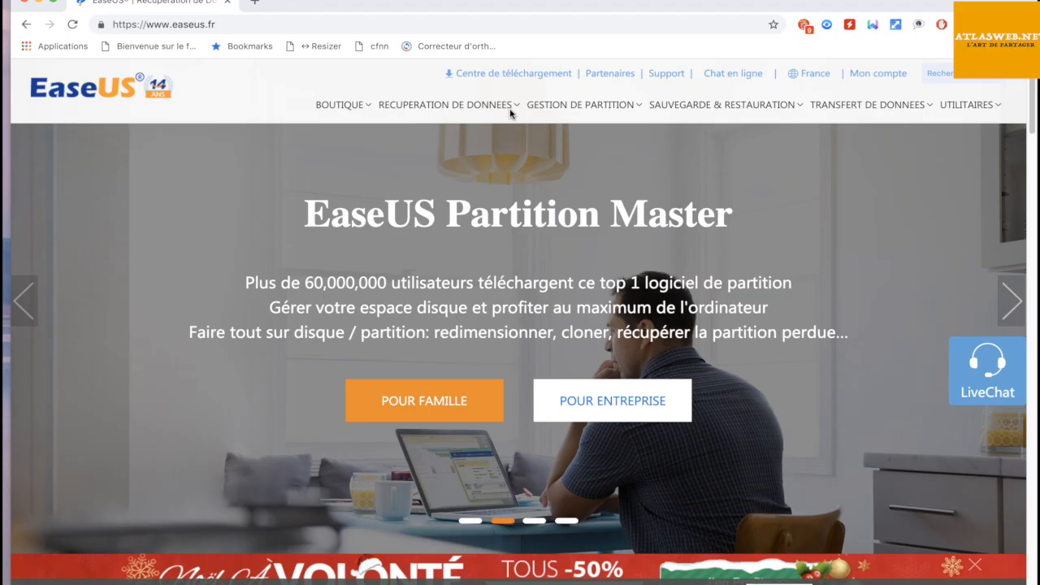
Open the EaseUS data recovery page and look through the partition management, backup and data transfer product listings
click(511, 110)
click(511, 112)
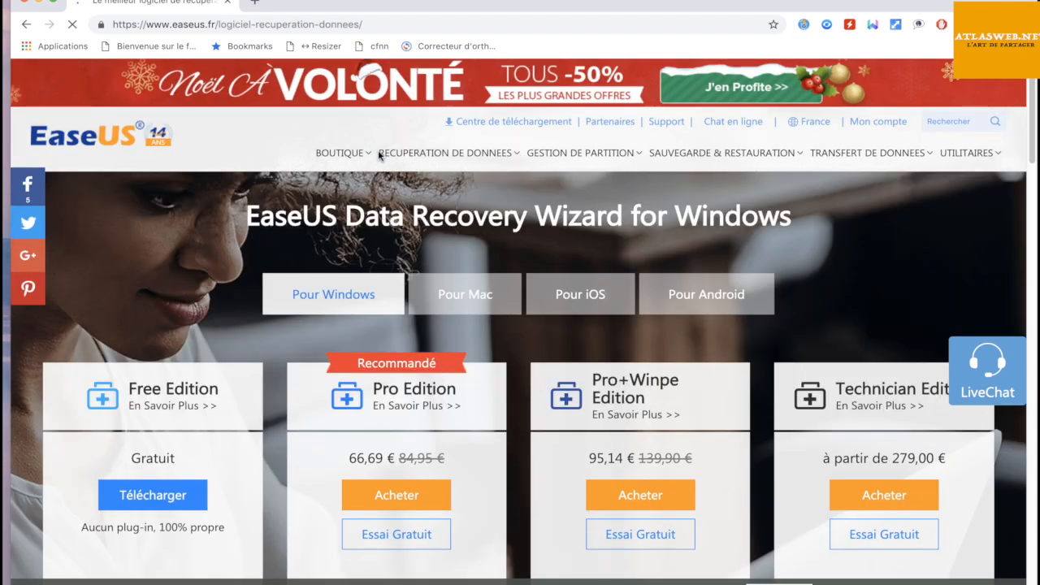
mouse_move(638, 170)
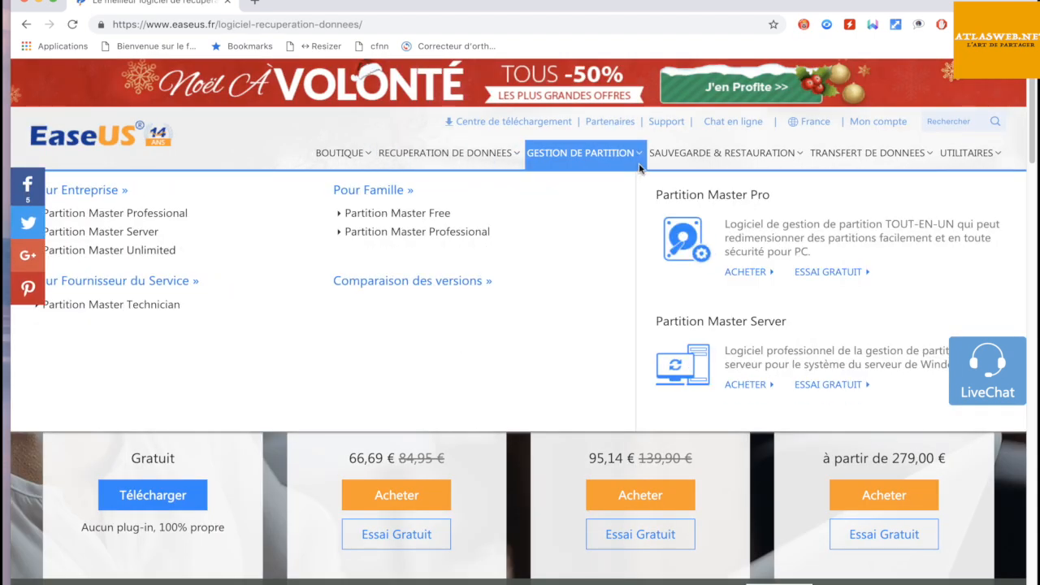
mouse_move(700, 160)
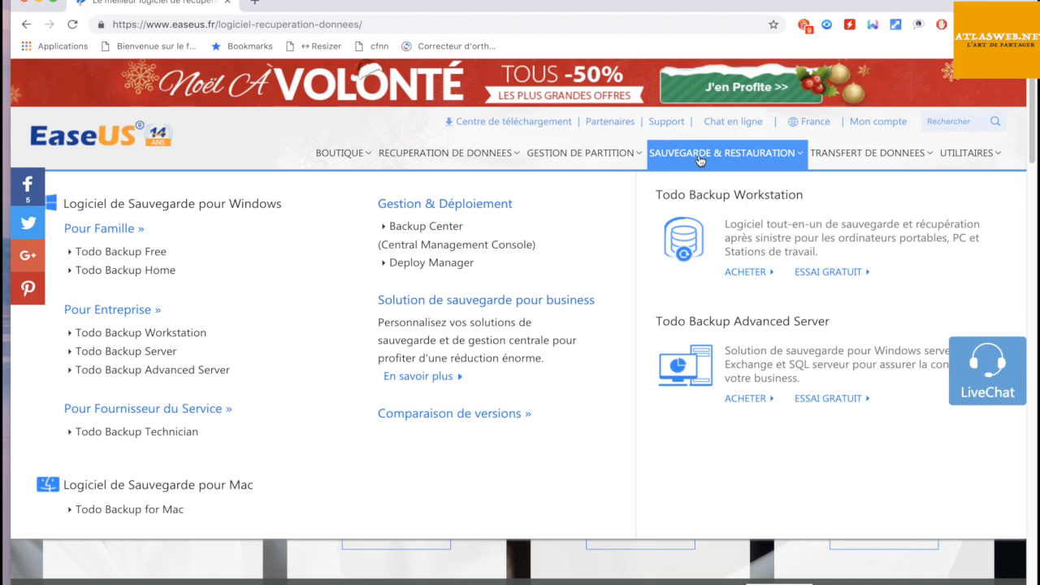
mouse_move(868, 166)
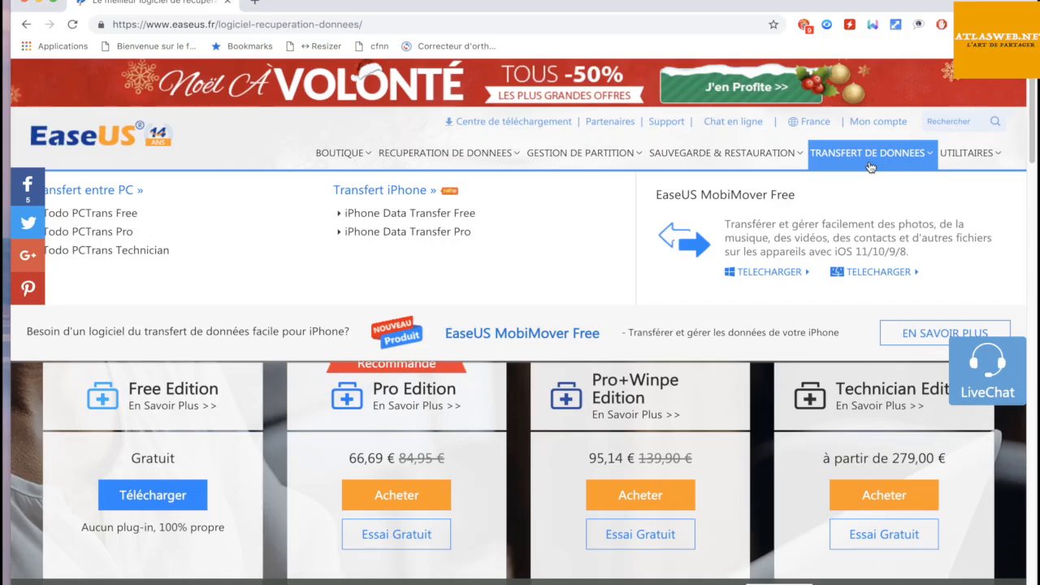
mouse_move(953, 154)
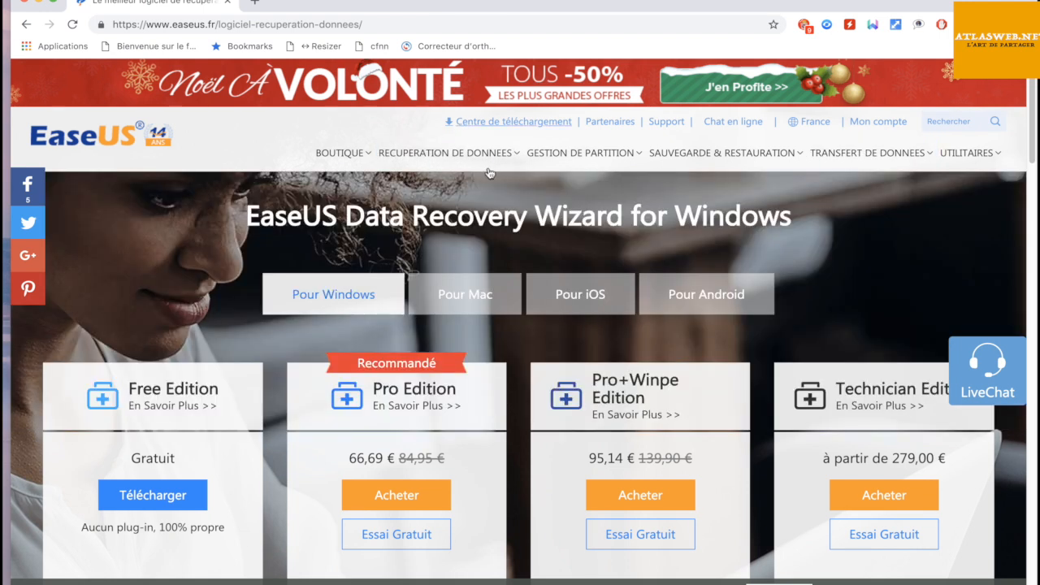
Open the product page of Data Recovery Wizard Free for Windows
mouse_move(470, 165)
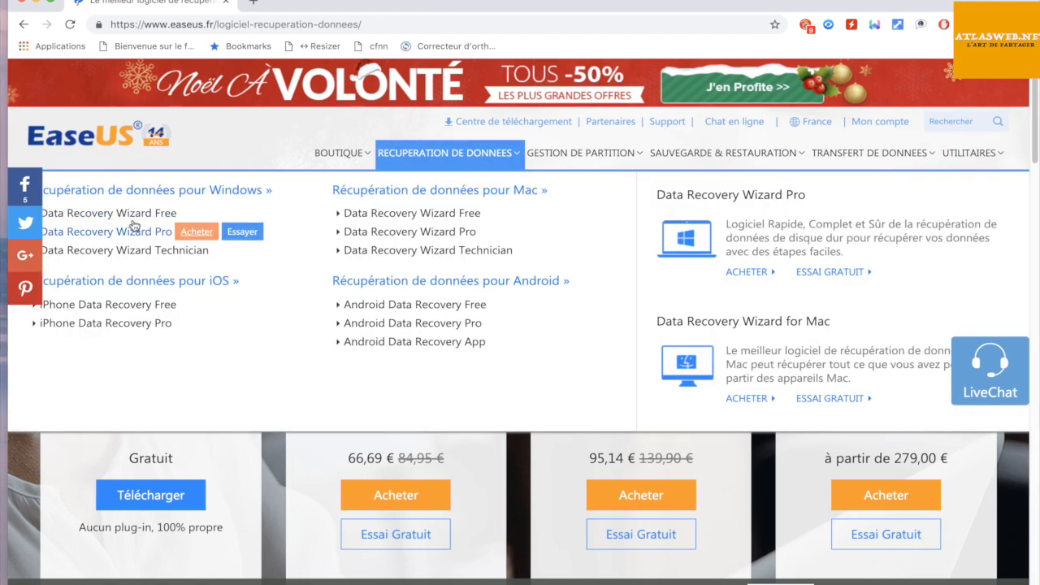
mouse_move(132, 221)
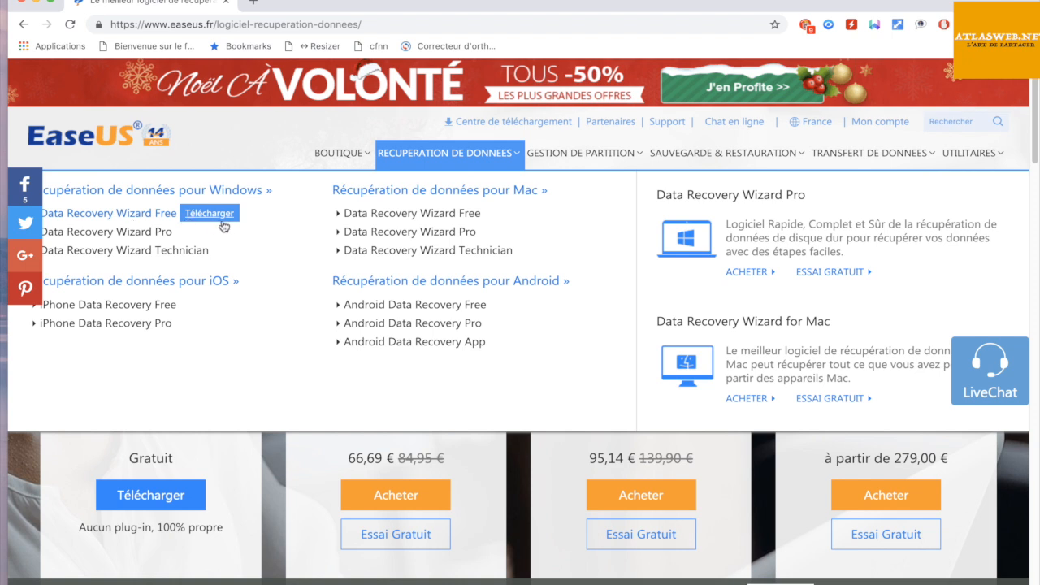
mouse_move(155, 234)
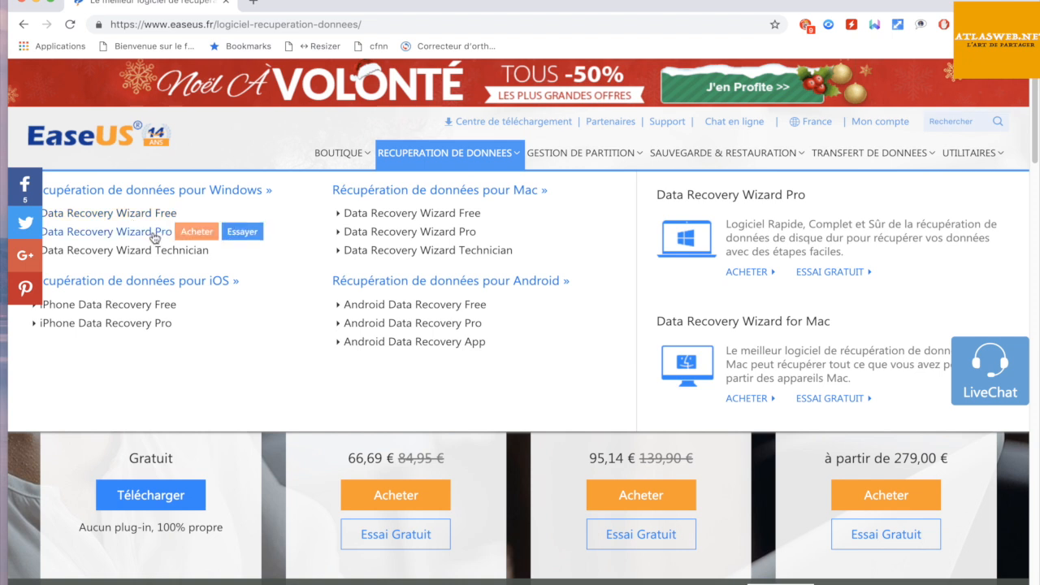
mouse_move(167, 256)
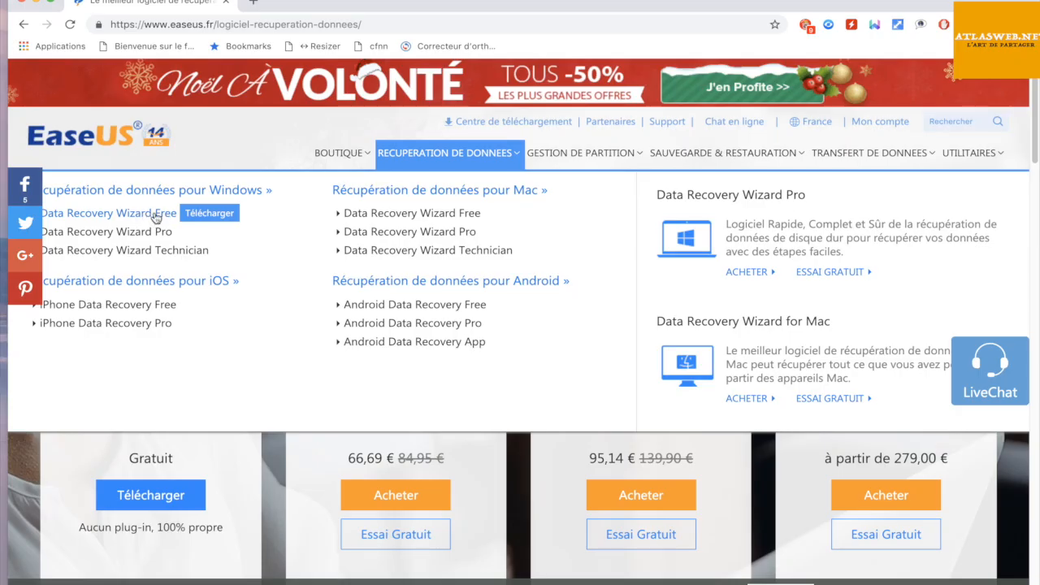
mouse_move(412, 224)
click(148, 215)
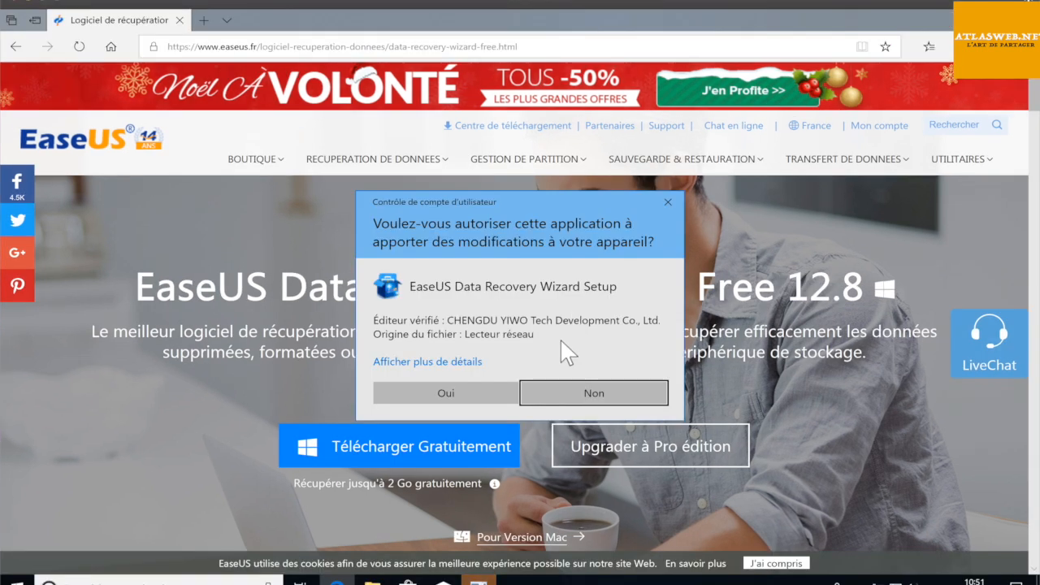
Authorise the EaseUS Data Recovery Wizard setup, accept the licence, install it with a desktop icon and finish the installation
click(451, 389)
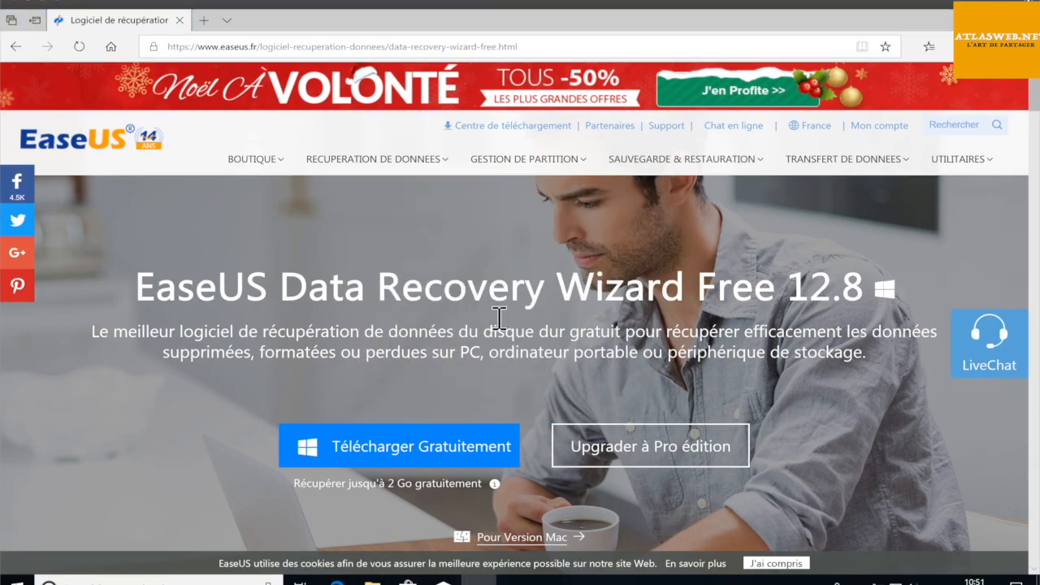
click(537, 327)
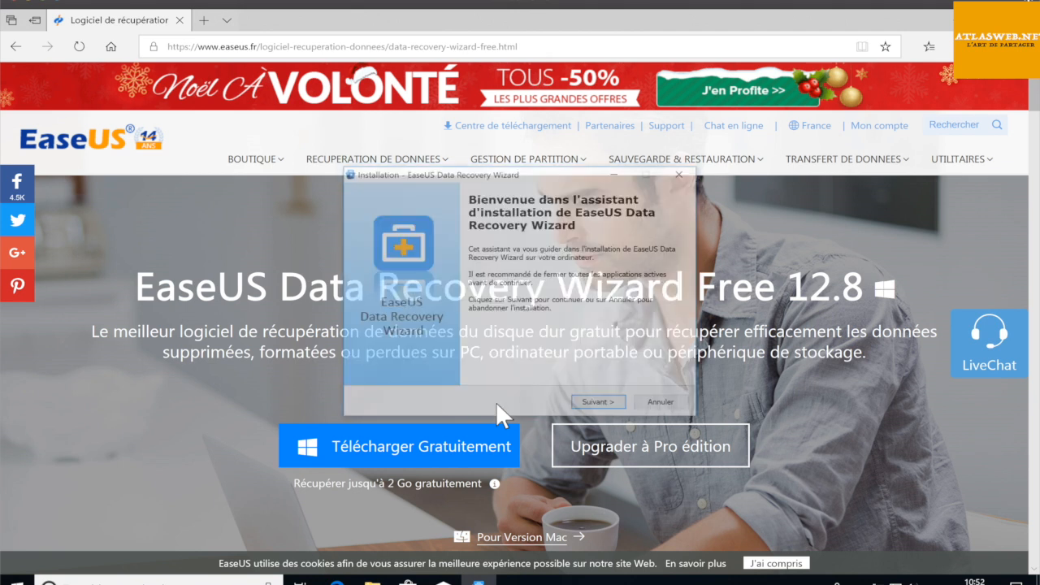
click(600, 405)
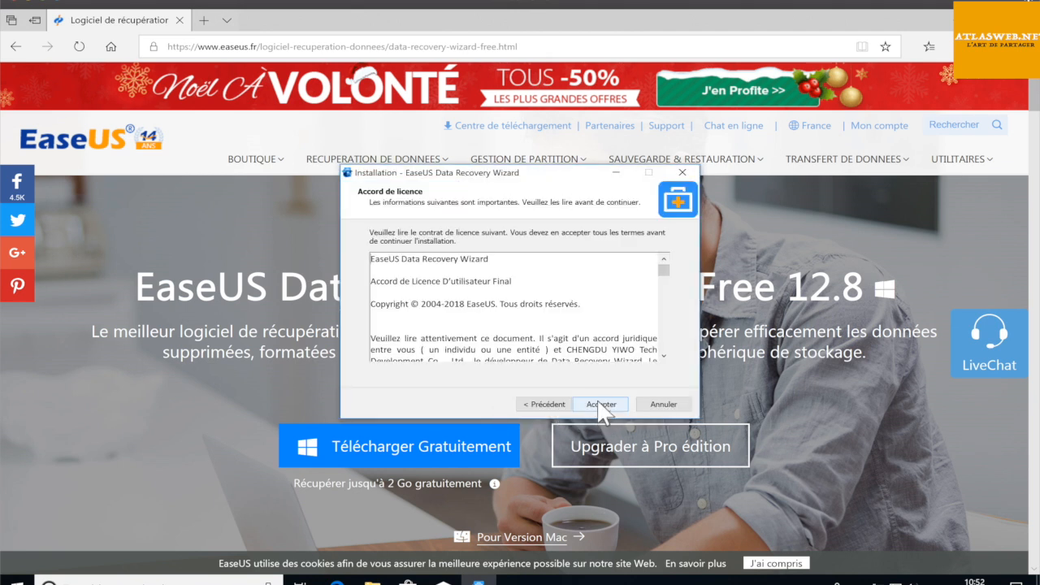
click(602, 405)
click(603, 407)
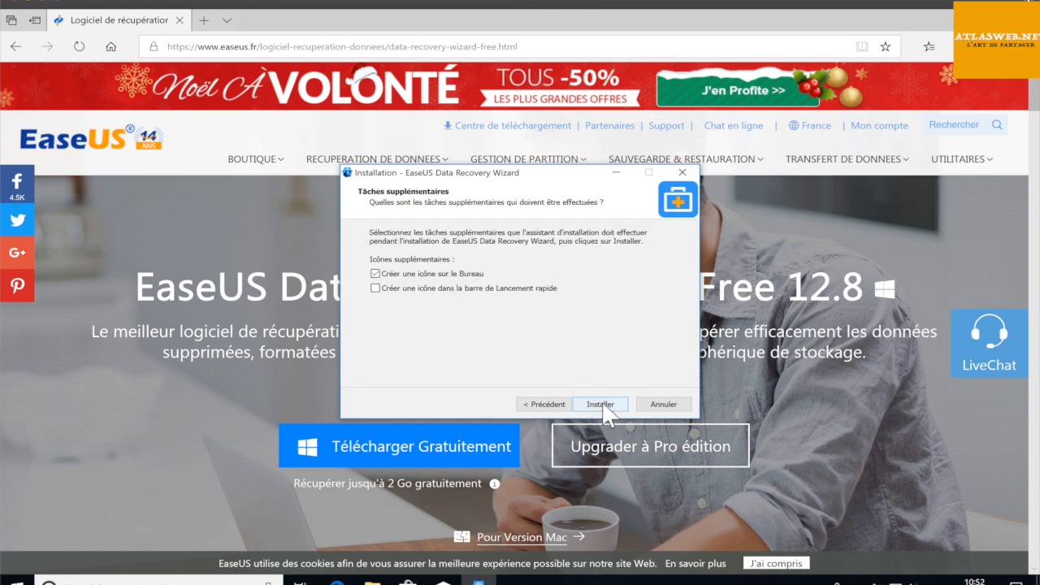
click(602, 405)
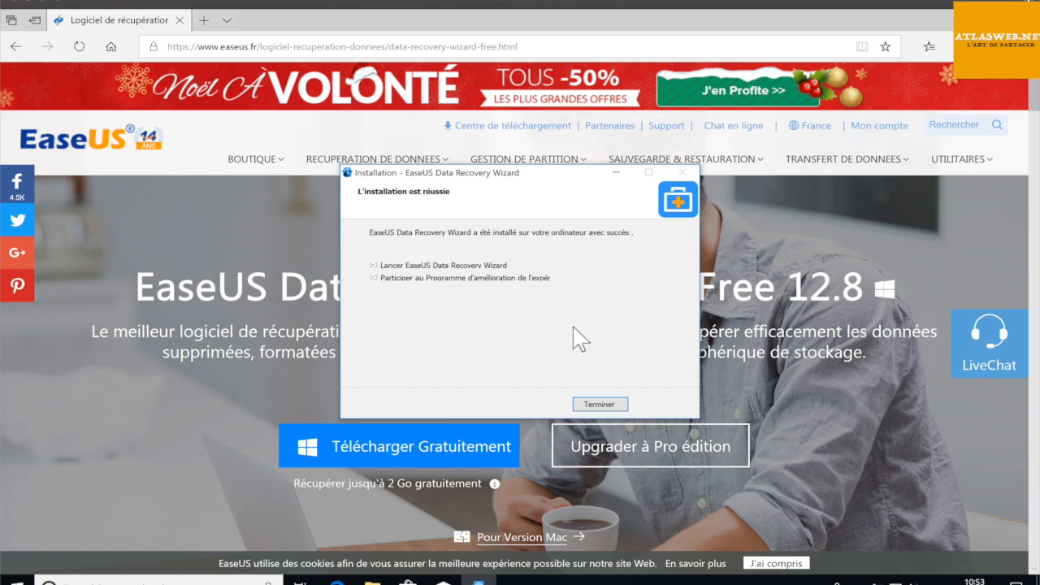
click(601, 405)
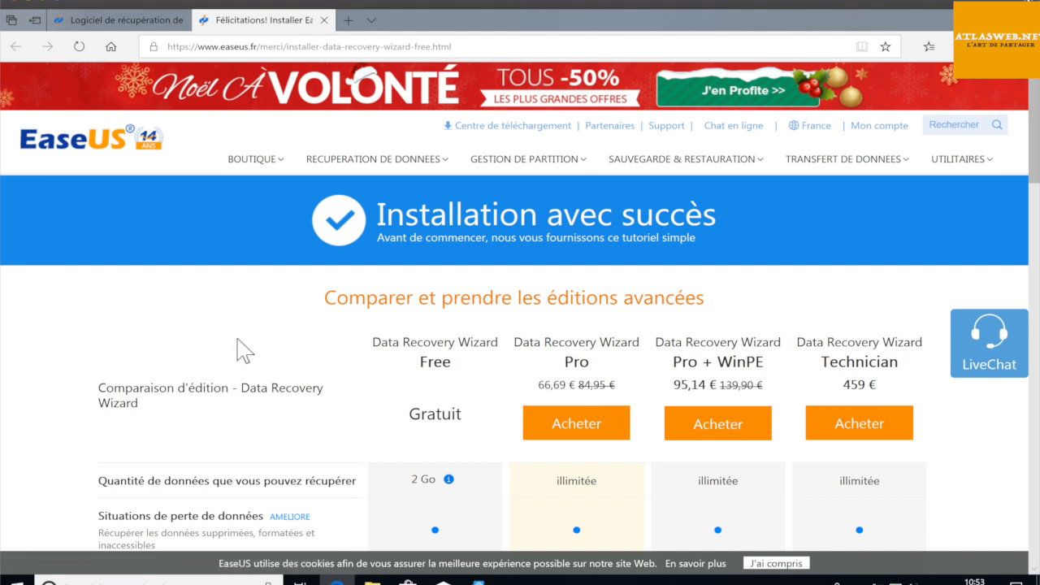
Examine the Data Recovery Wizard edition comparison on the web page and the recovery software offers beside the program window
scroll(238, 341, down, 2)
scroll(239, 345, down, 10)
scroll(238, 345, up, 12)
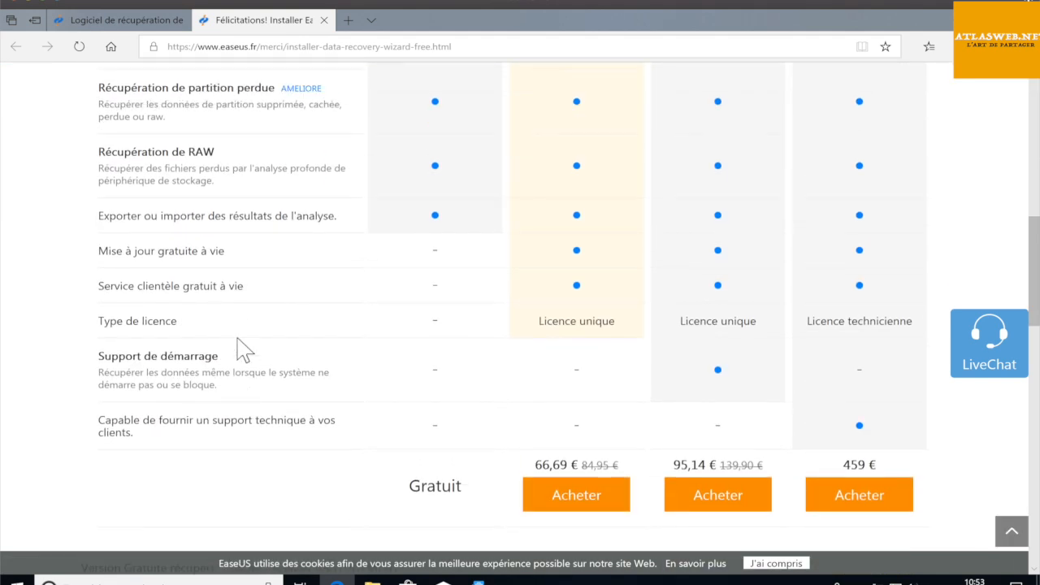
scroll(238, 349, down, 3)
scroll(240, 348, up, 4)
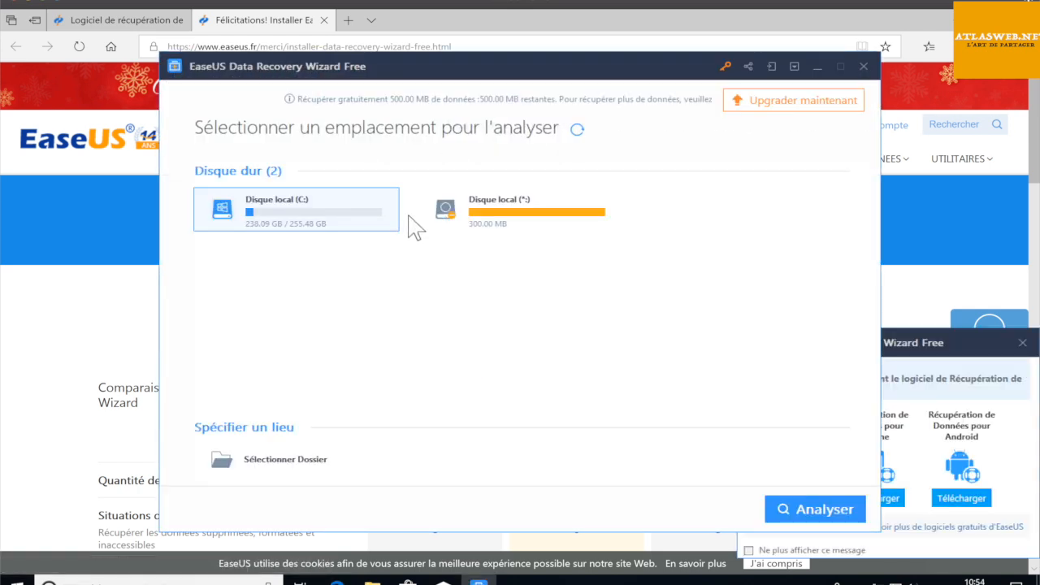
click(912, 348)
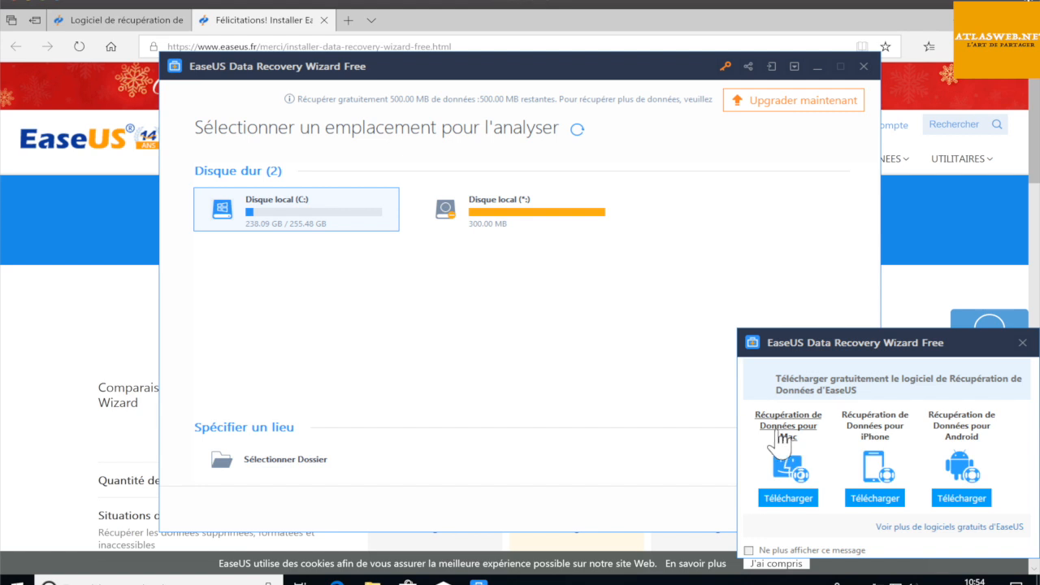
click(551, 347)
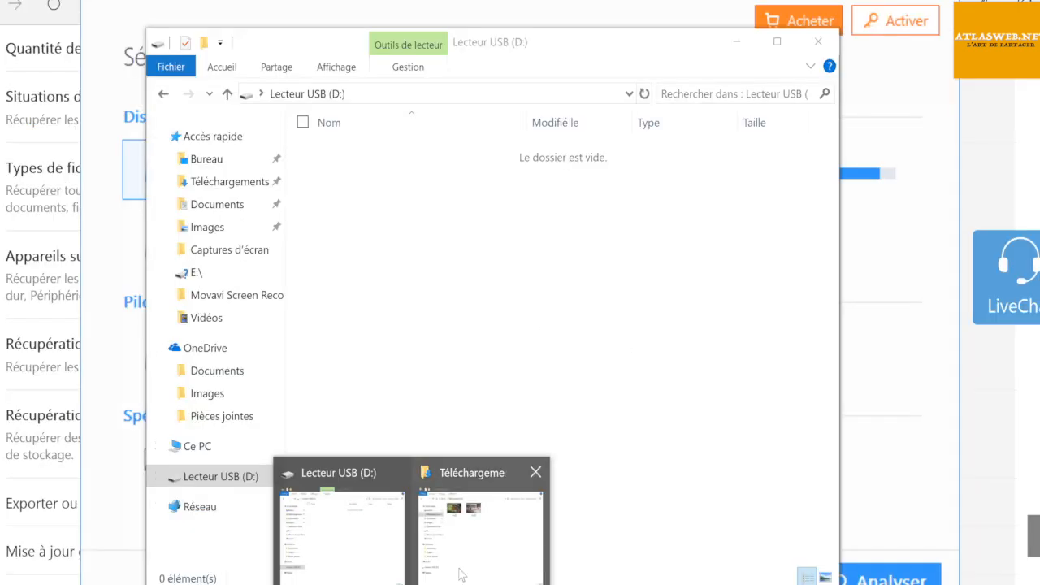
Copy img2 and img3 from the Téléchargements folder to the USB drive (D:)
click(457, 481)
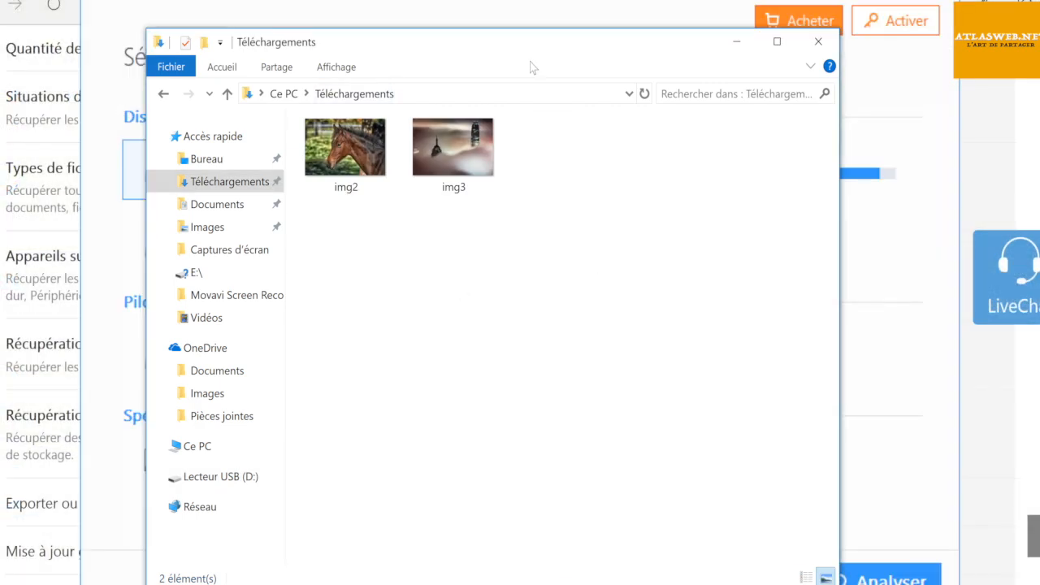
drag(522, 51, 789, 375)
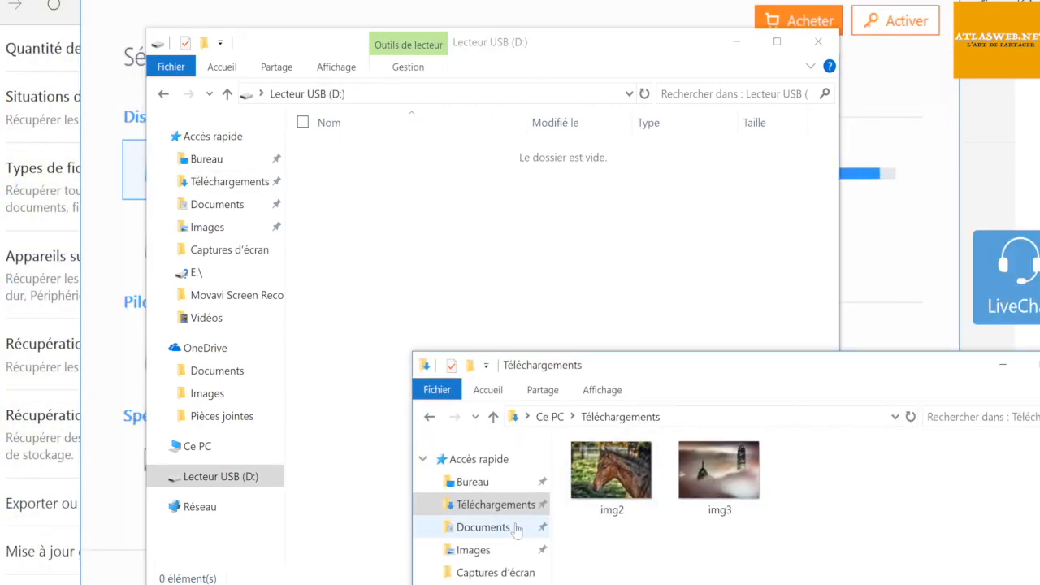
drag(779, 530, 616, 470)
drag(467, 252, 409, 262)
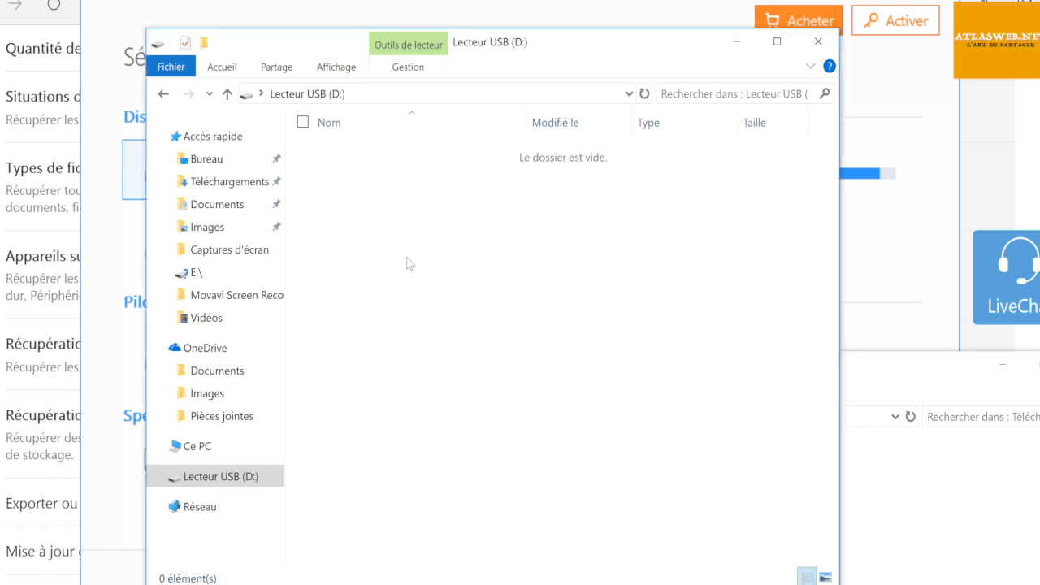
click(474, 417)
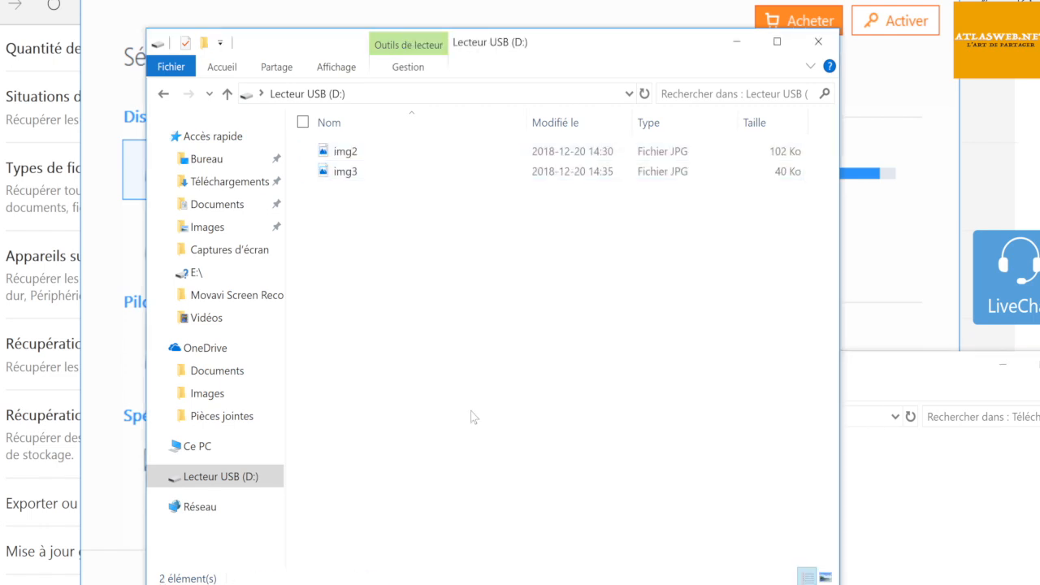
Quick-format the USB drive (D:) as exFAT with an allocation unit size of 32 Kilo-octets
right_click(229, 482)
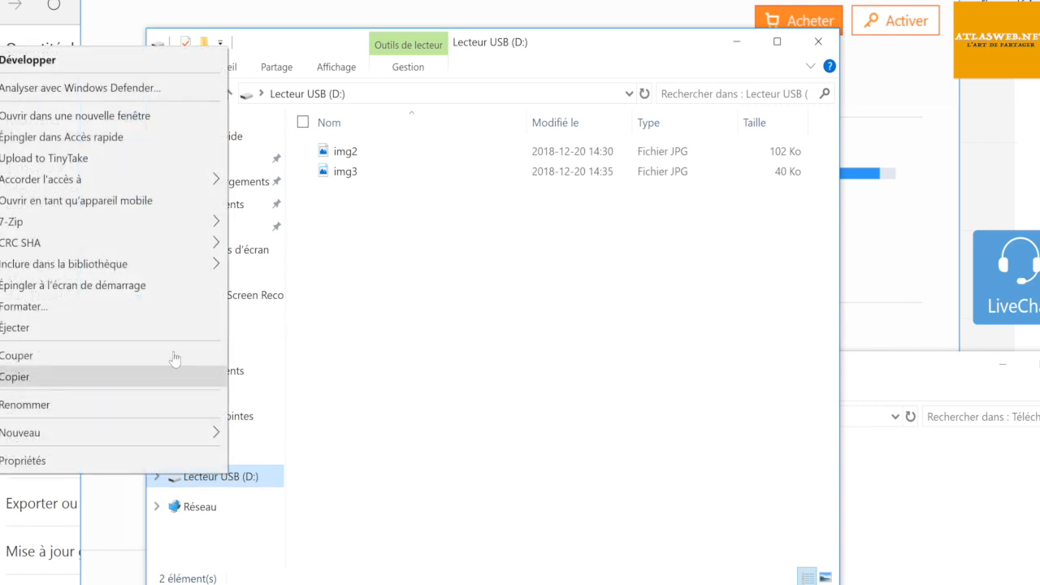
click(153, 306)
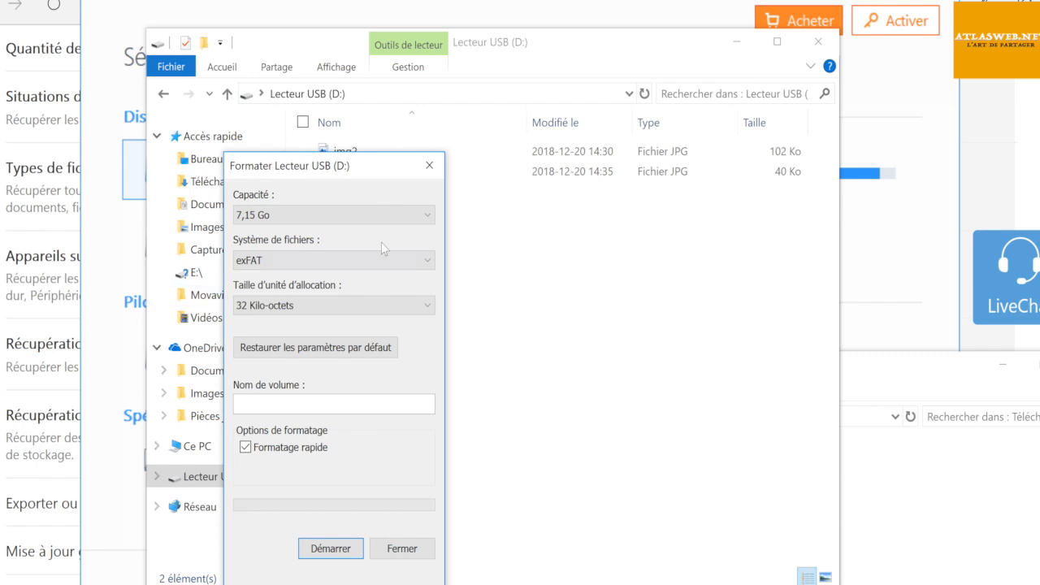
click(341, 551)
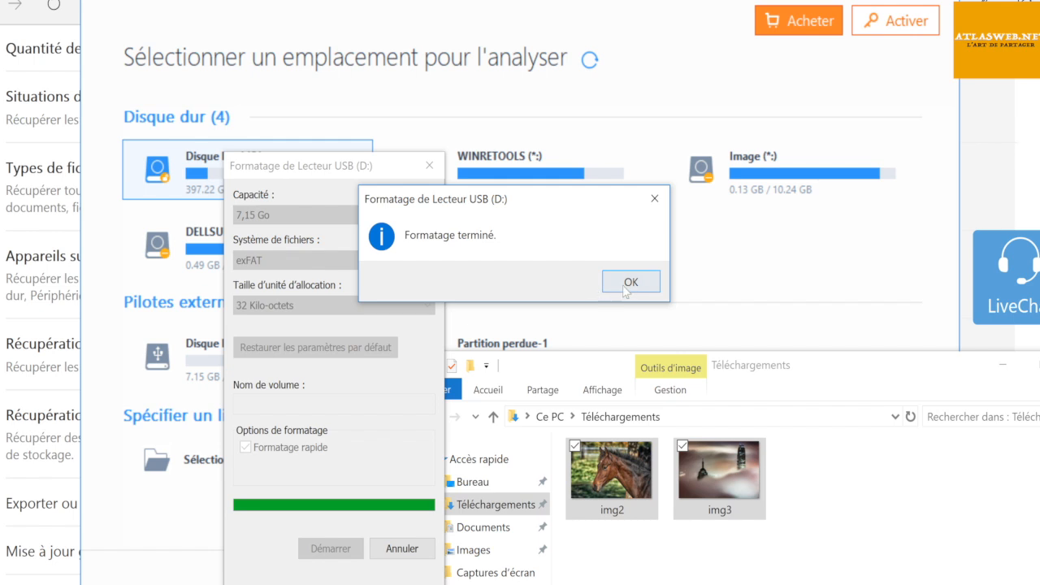
click(632, 285)
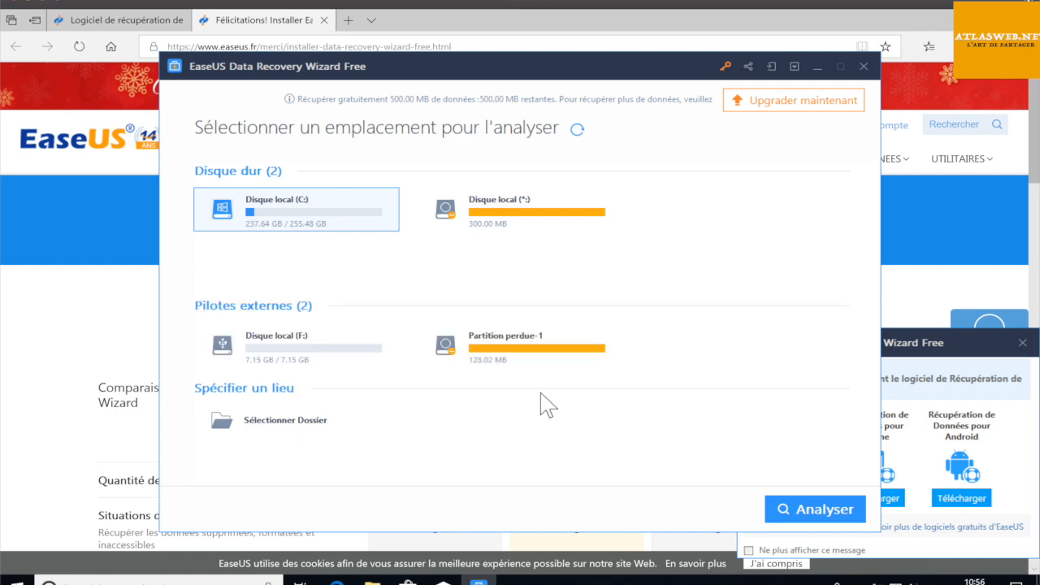
Analyse the external drive Disque local (F:) for lost files in EaseUS Data Recovery Wizard and stop the analysis early
click(286, 359)
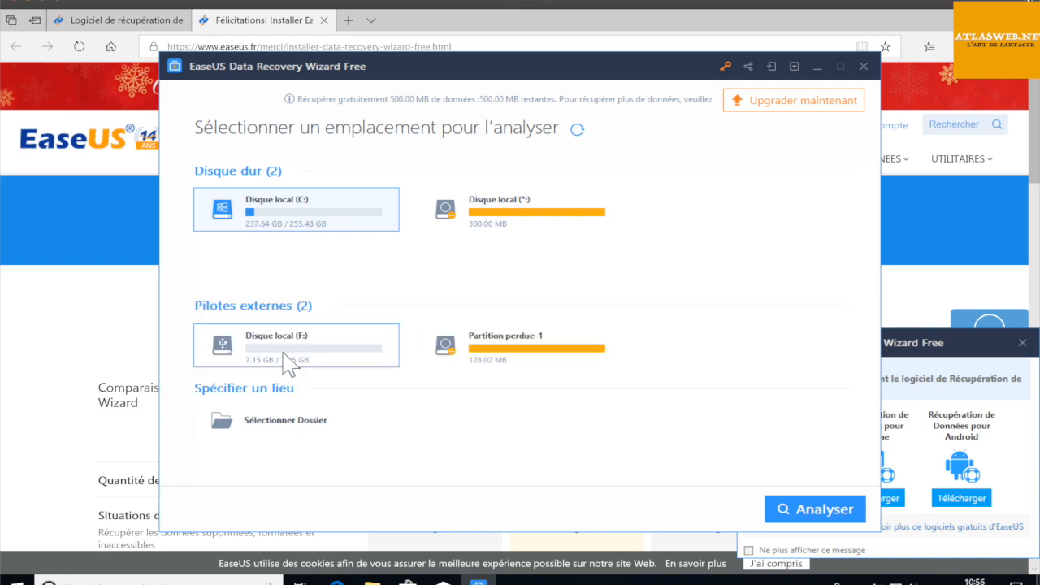
double_click(286, 361)
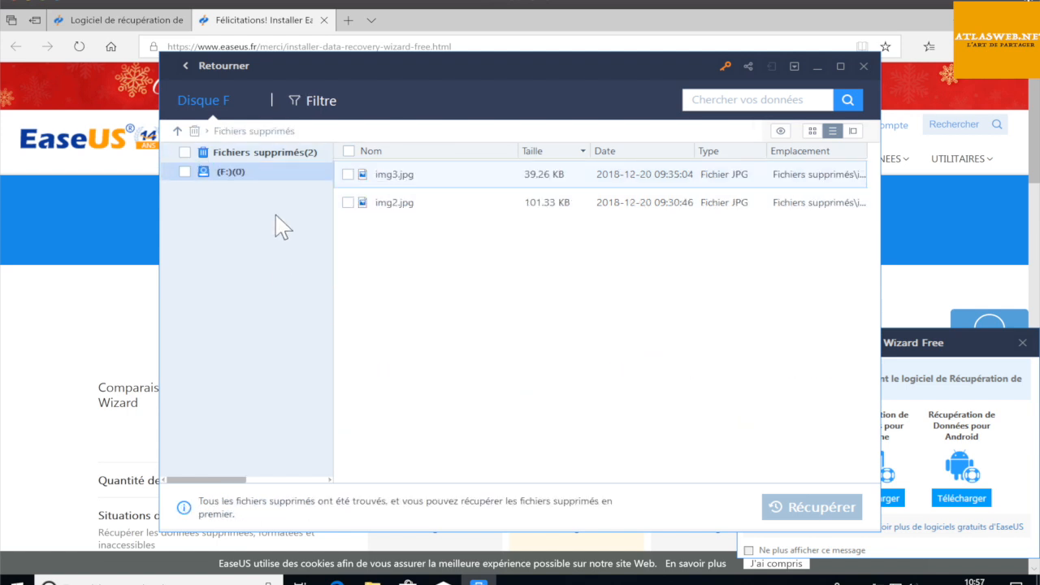
click(255, 171)
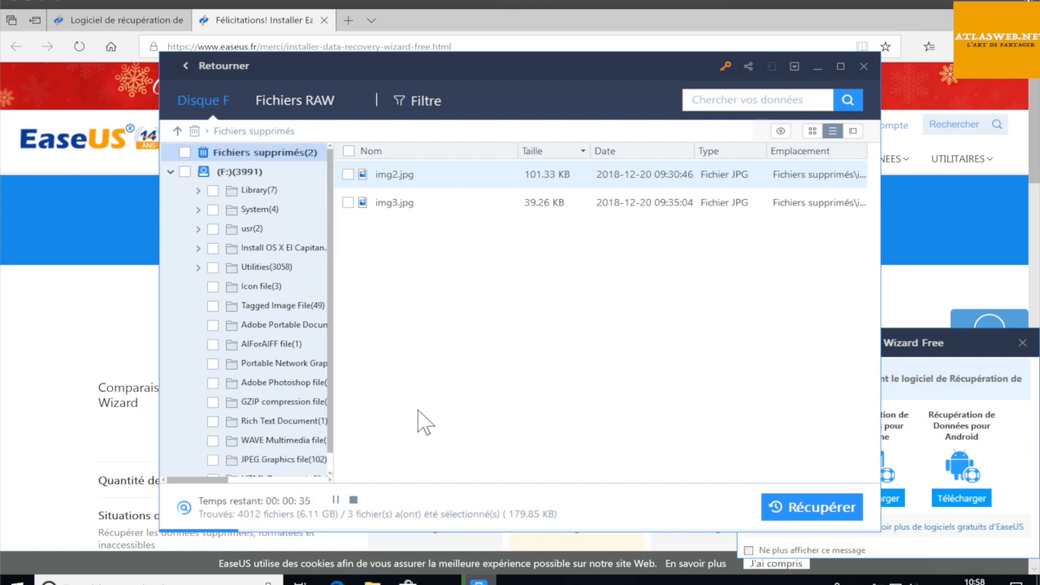
click(354, 500)
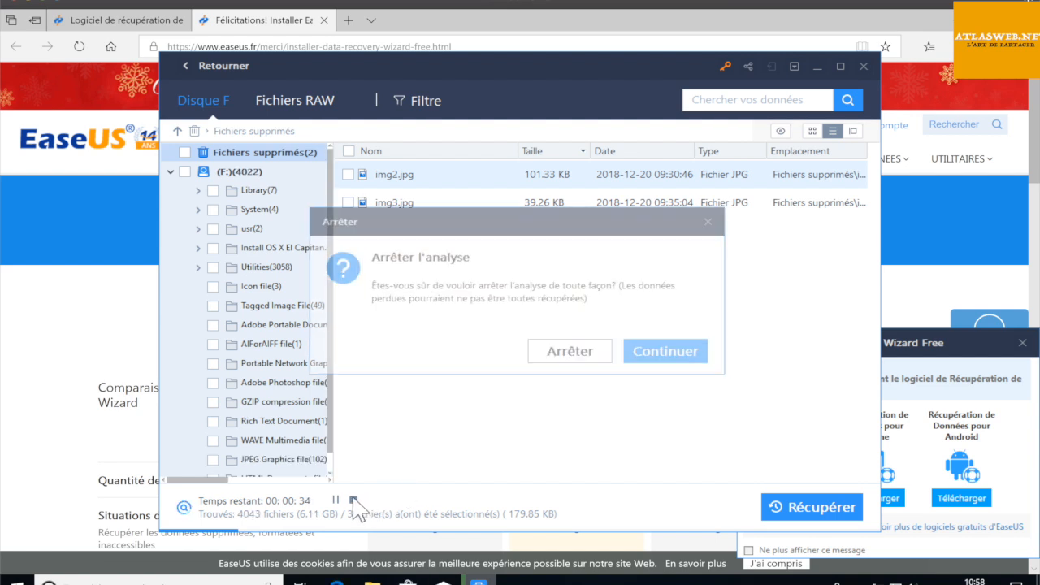
click(572, 355)
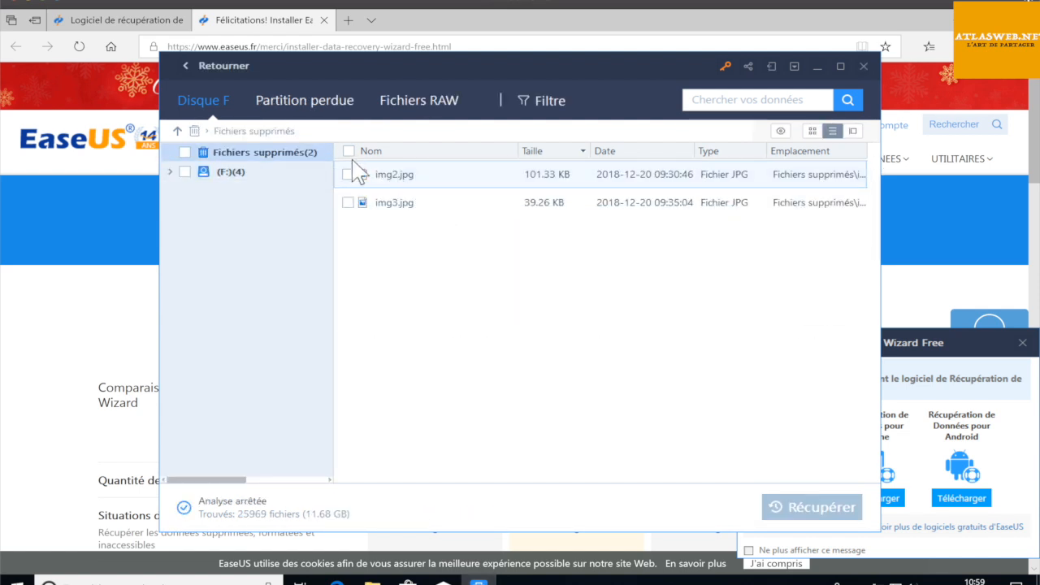
Examine the scan results listed under Partition perdue and Fichiers RAW
click(302, 103)
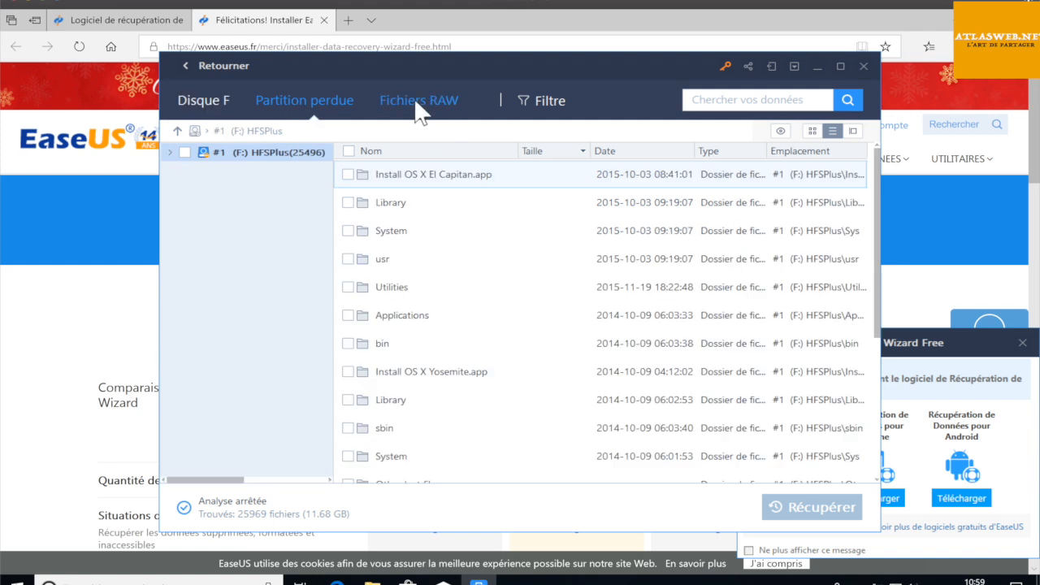
click(417, 103)
click(319, 99)
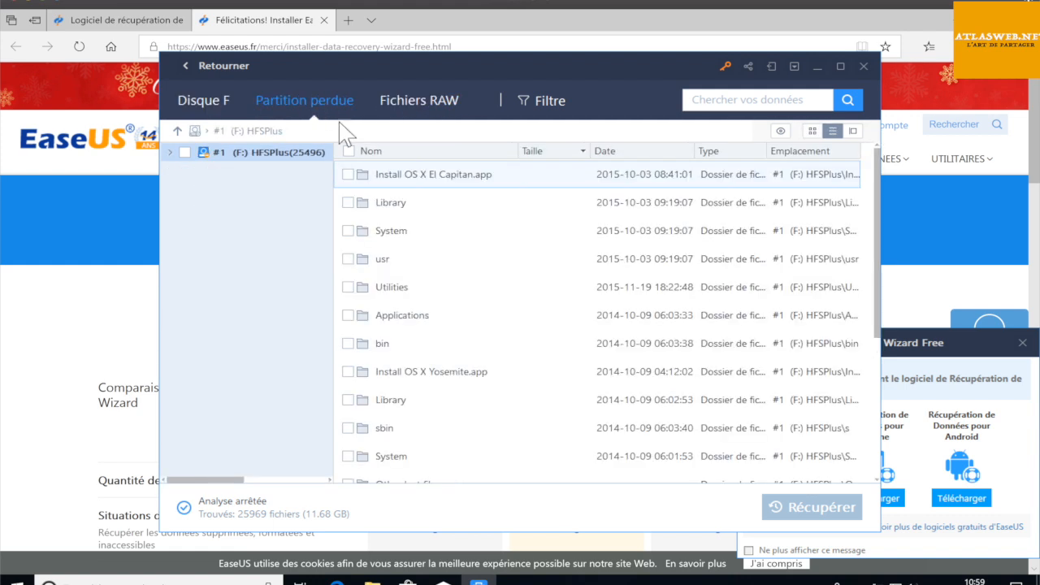
Recover the NIKON CORPORATION and CANON image groups from Fichiers RAW to the Desktop folder
click(419, 102)
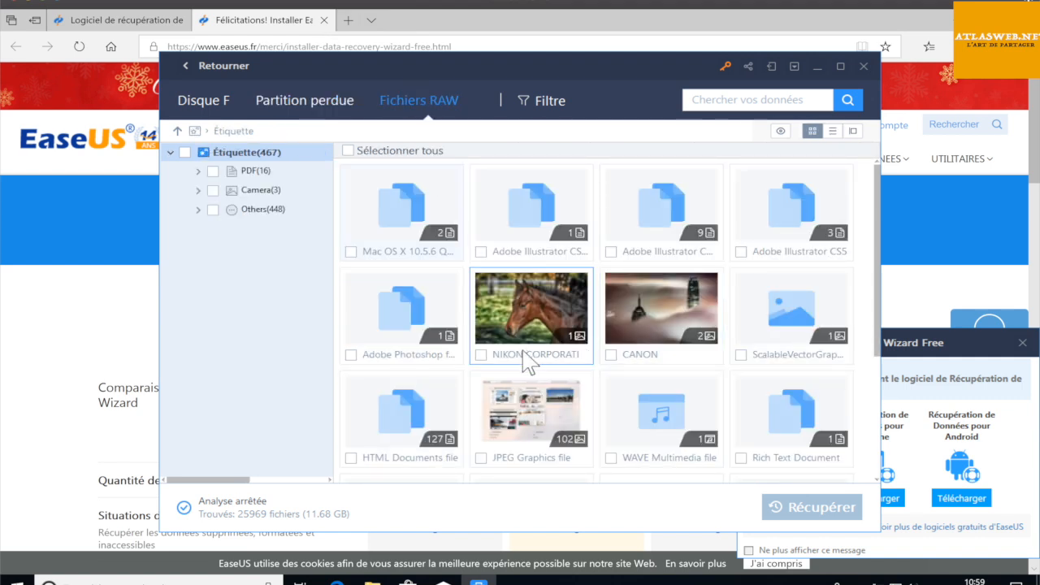
click(481, 354)
click(611, 355)
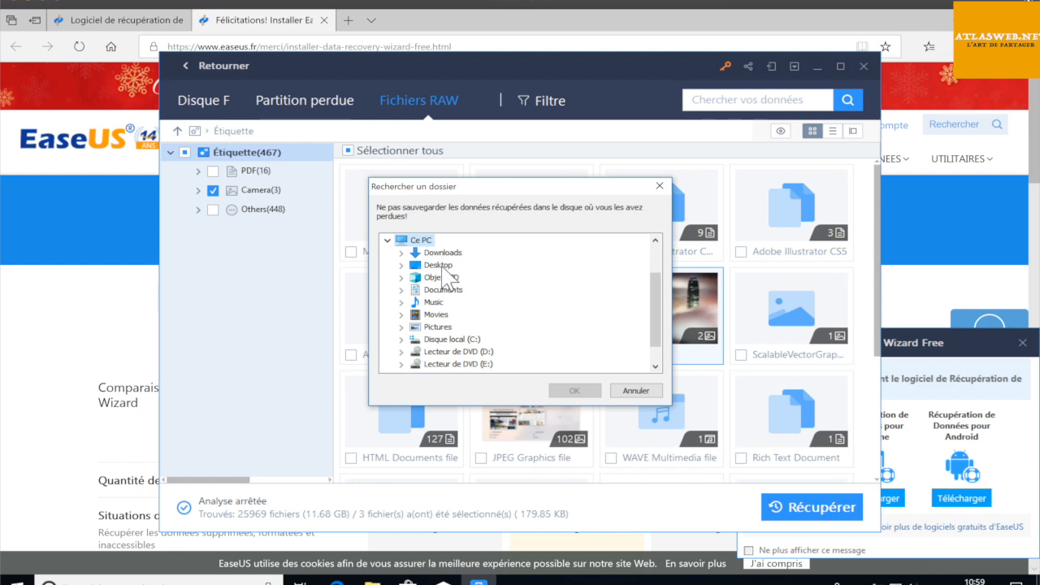
double_click(438, 265)
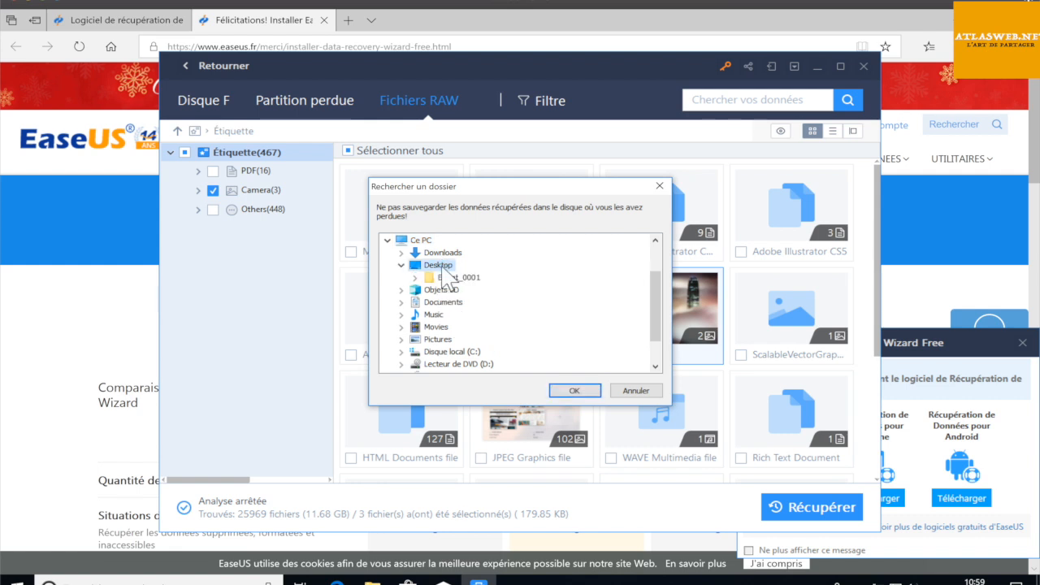
click(574, 391)
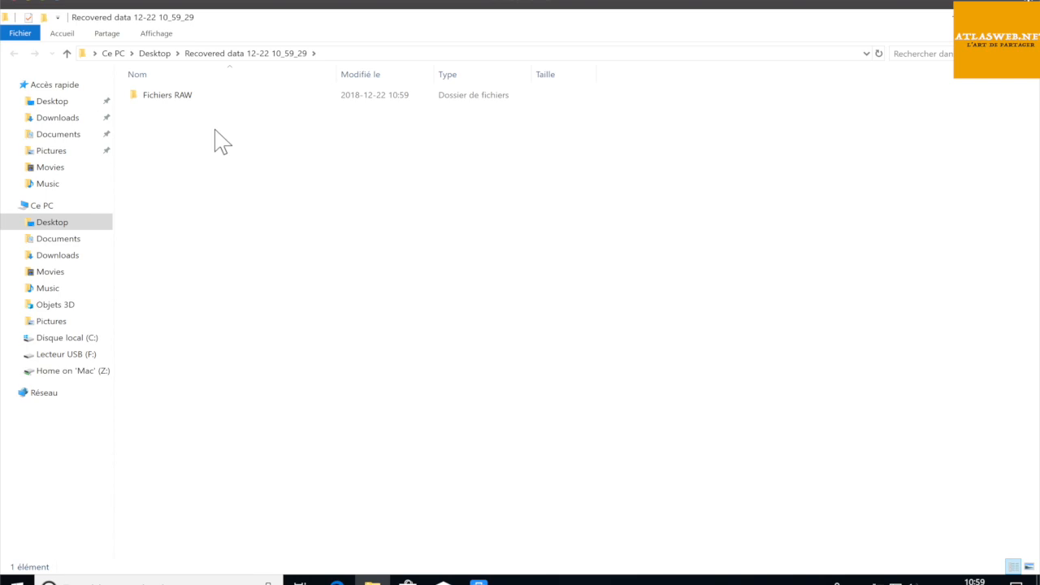
View the recovered image NIKON D7200001 in Fichiers RAW > Étiquette > Camera > NIKON CORPORATION and close it
double_click(167, 98)
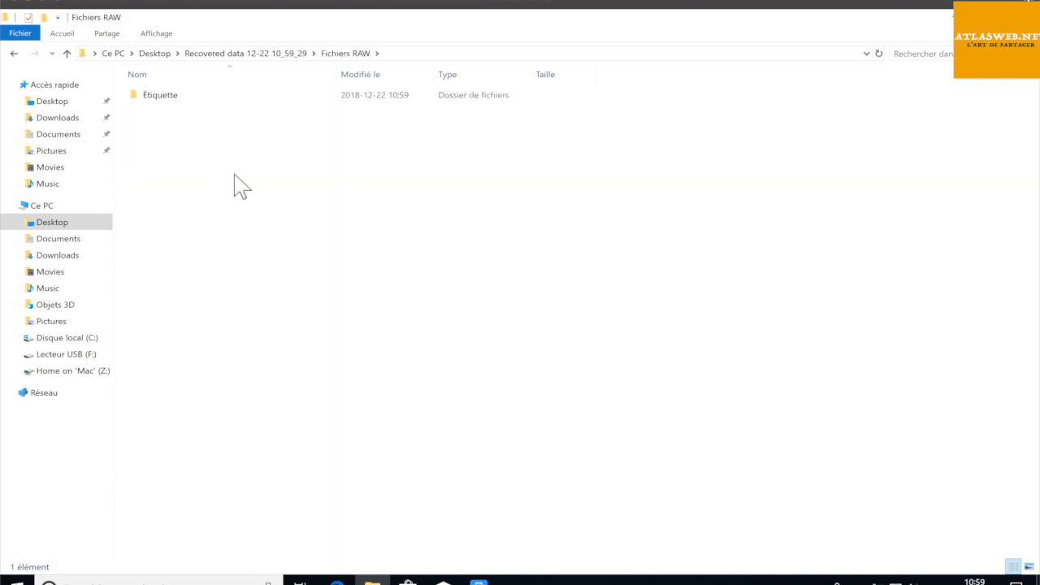
double_click(169, 104)
double_click(161, 101)
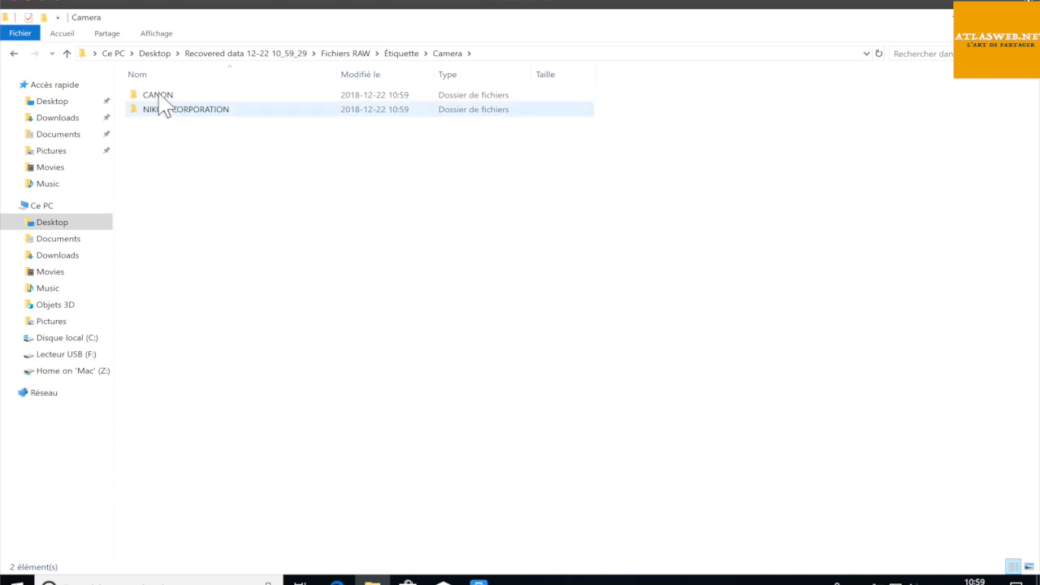
double_click(168, 119)
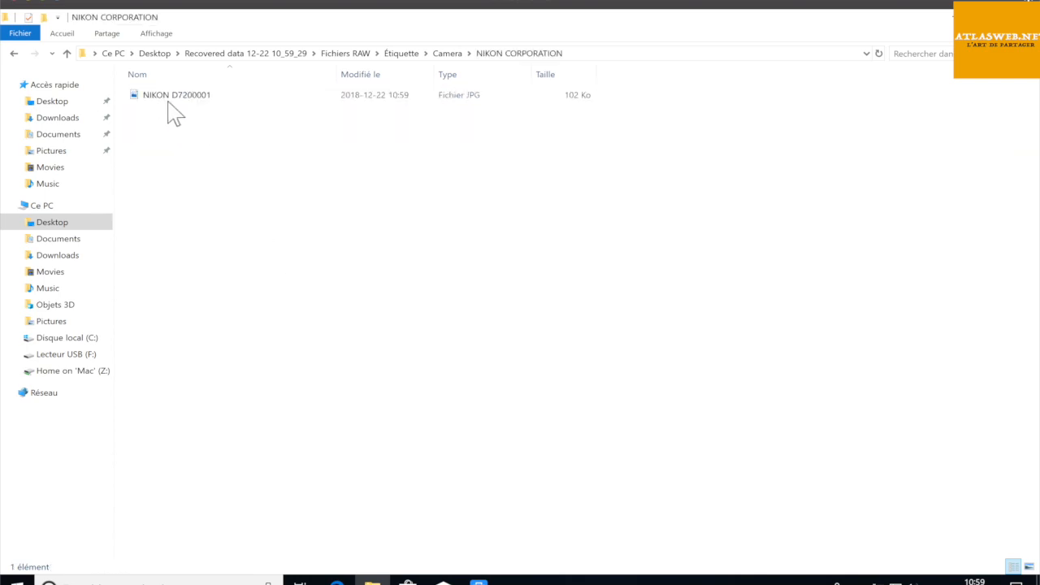
click(175, 104)
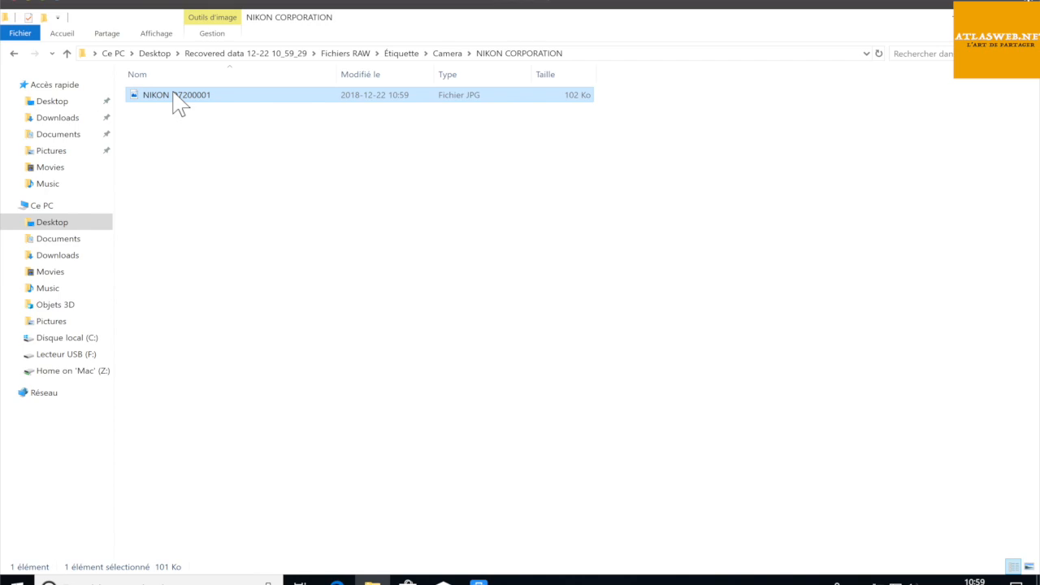
double_click(173, 94)
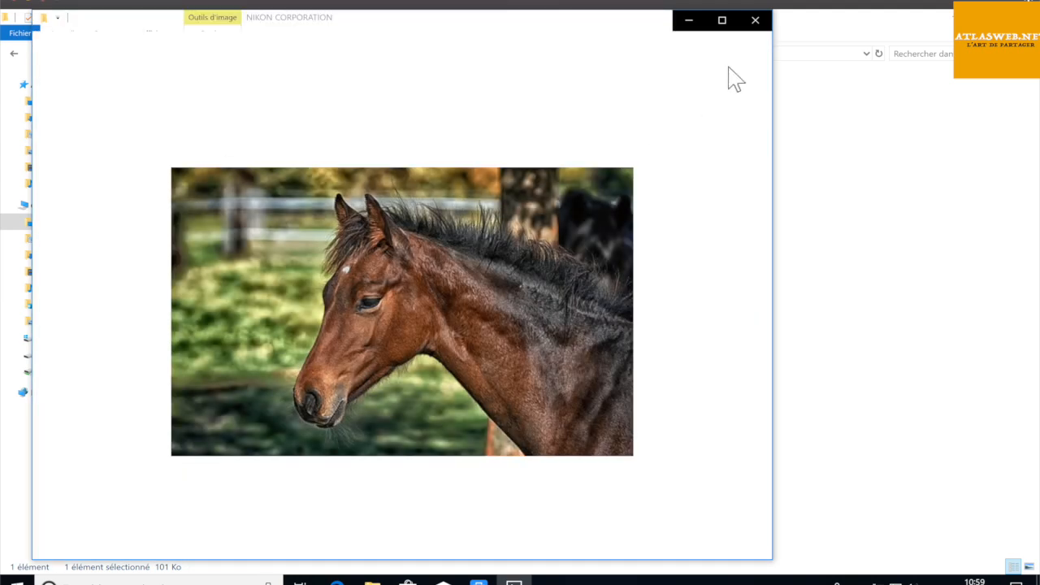
click(755, 20)
View the recovered image Canon EOS 6D002 in the CANON folder of the recovered data and close it
click(217, 53)
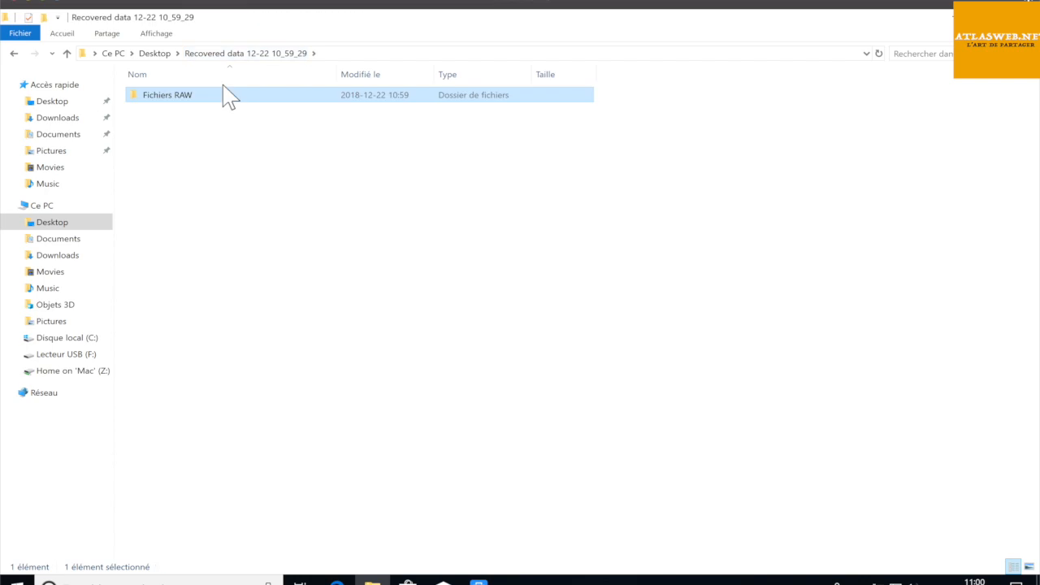
double_click(175, 99)
double_click(174, 99)
double_click(174, 101)
double_click(174, 99)
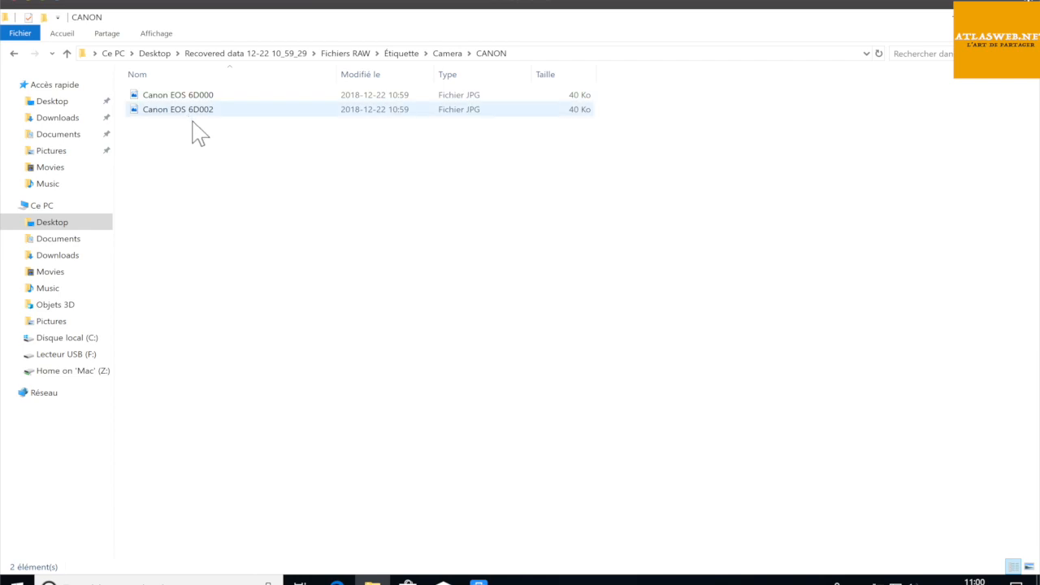
double_click(192, 115)
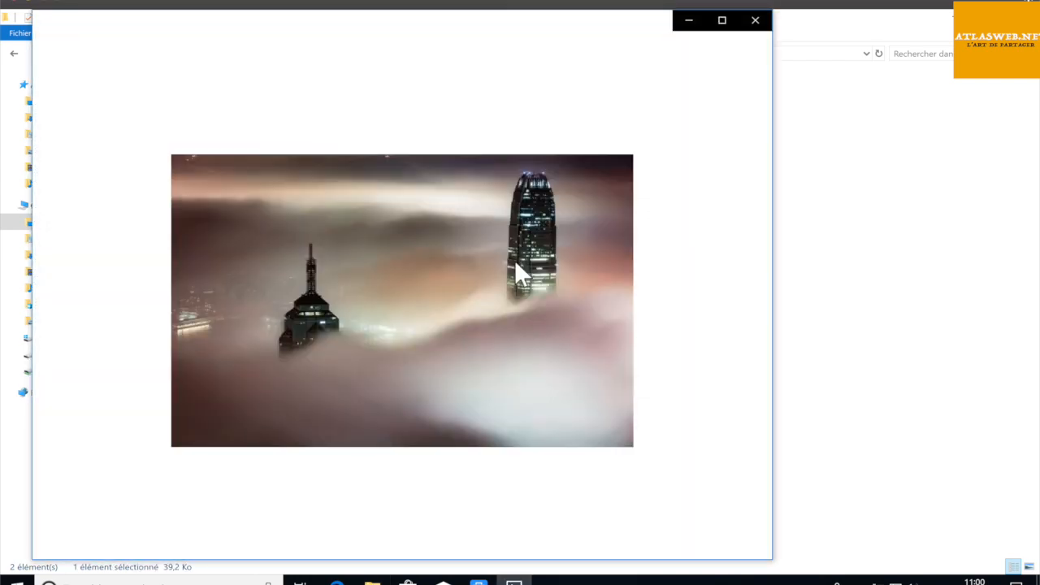
click(755, 19)
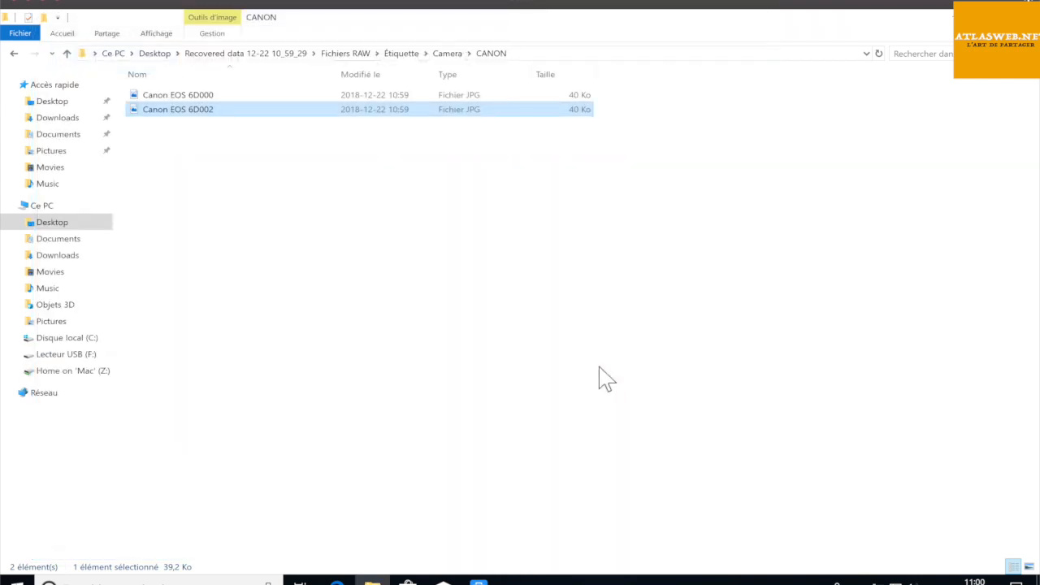